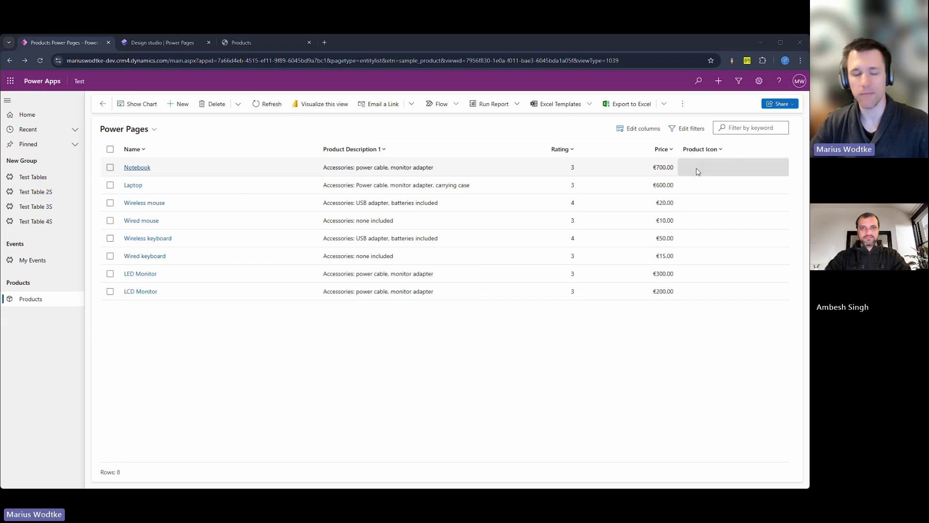
Step: Open the Notebook record and view its product icon in Choose Image, closing without changes
double_click(501, 168)
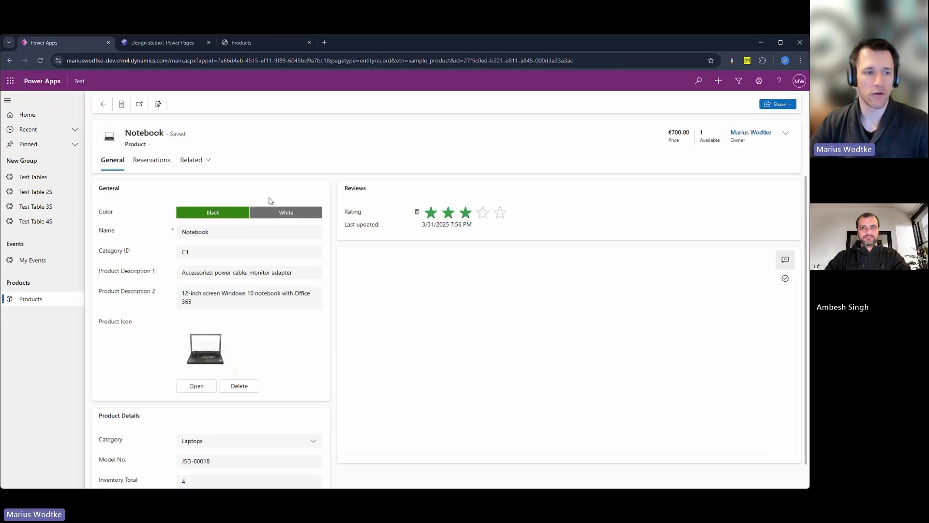
scroll(247, 187, down, 2)
scroll(278, 291, up, 2)
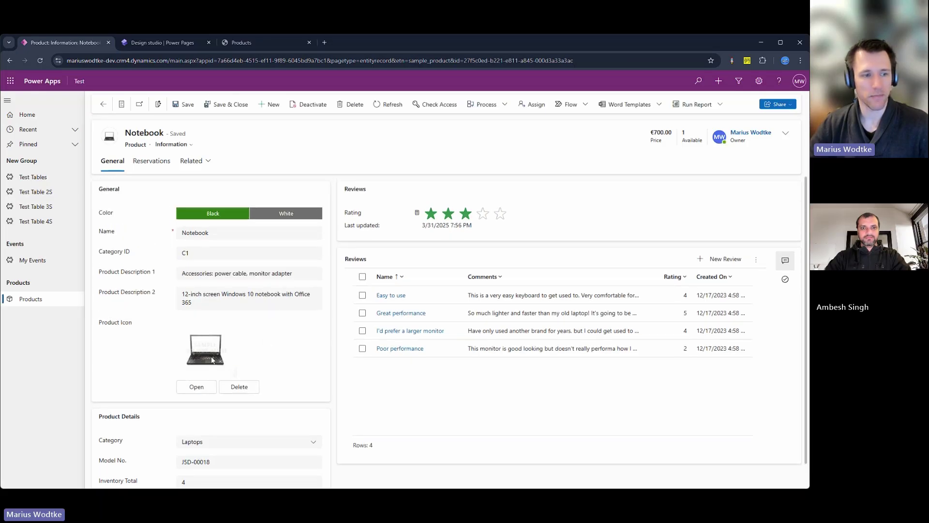
click(113, 138)
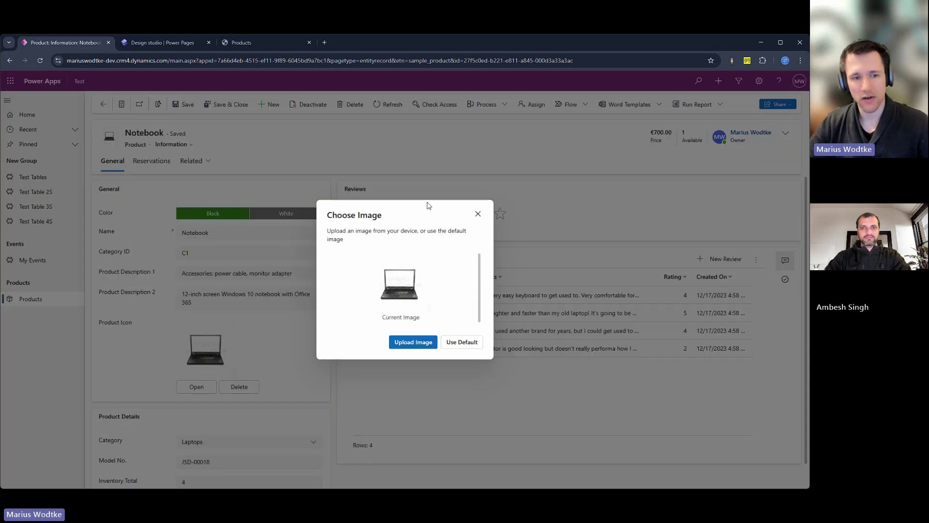
click(476, 214)
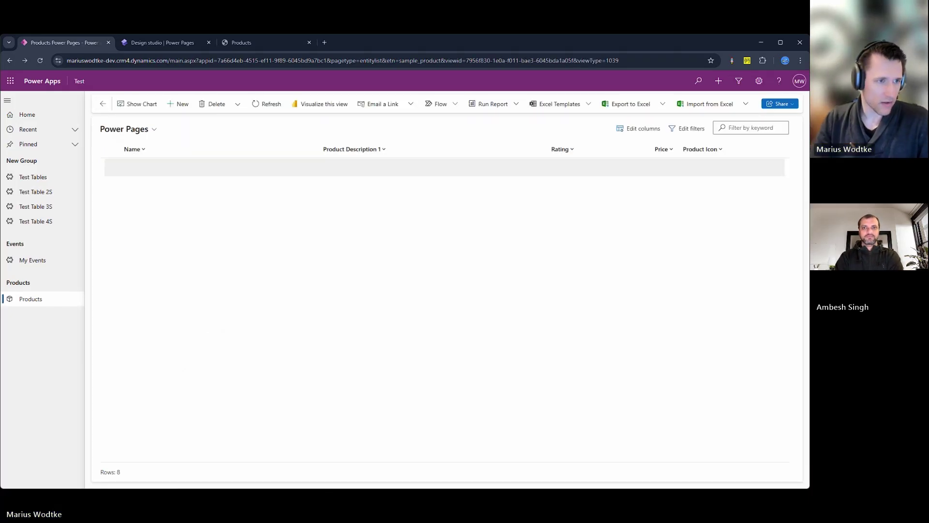
Step: In the design studio, browse the Products section's components and dismiss the card gallery introduction
click(167, 43)
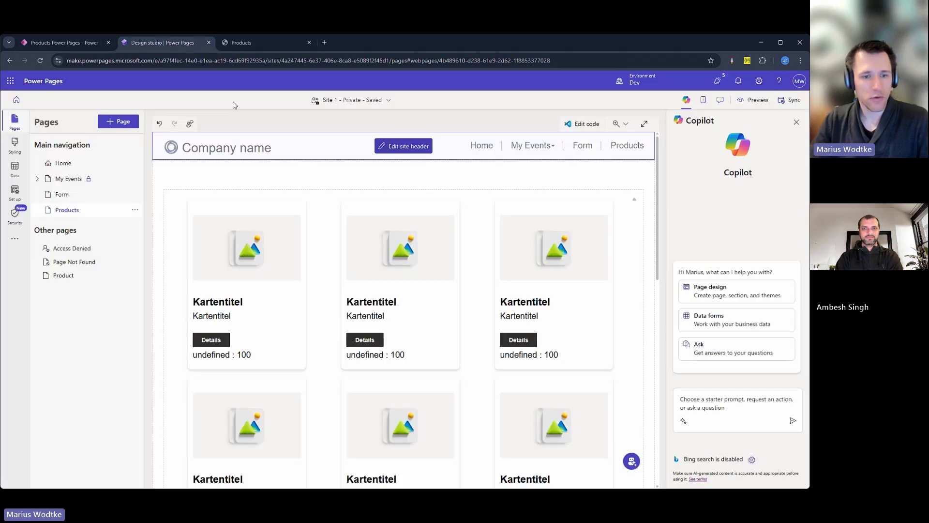
scroll(421, 347, down, 10)
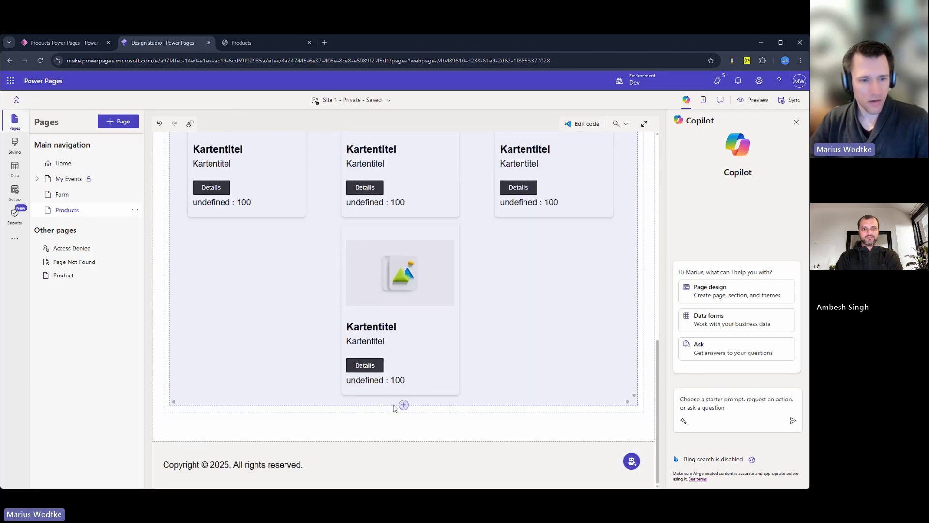
click(404, 404)
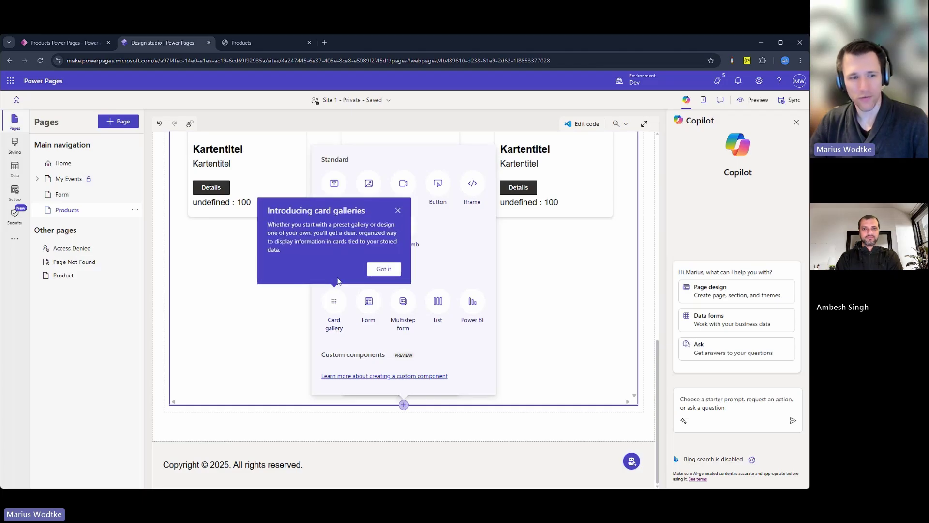
click(379, 272)
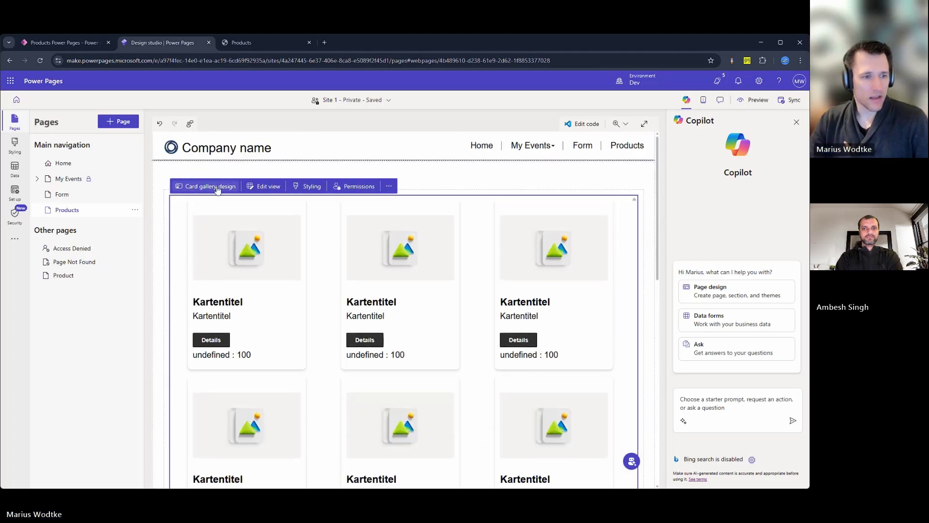
Step: Open Card gallery design, look through the layouts, and show the Data mapping settings
click(218, 189)
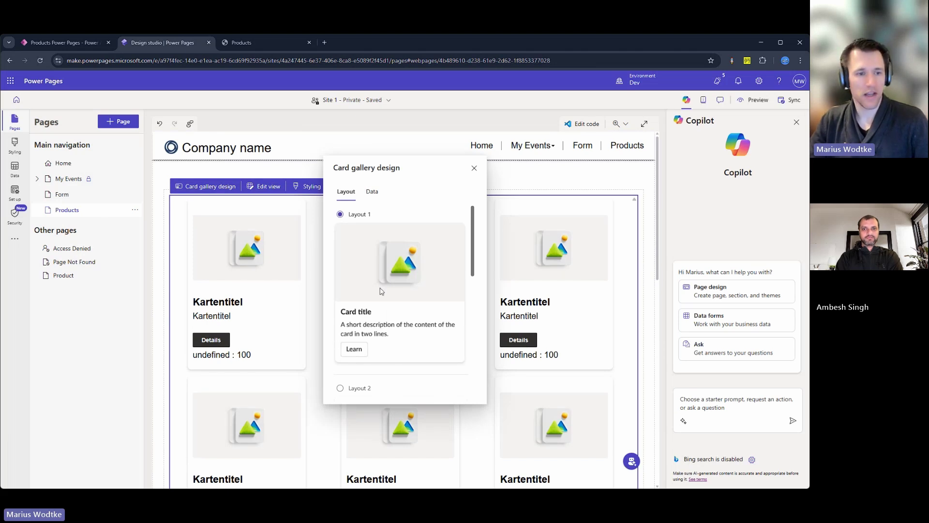
scroll(450, 256, down, 7)
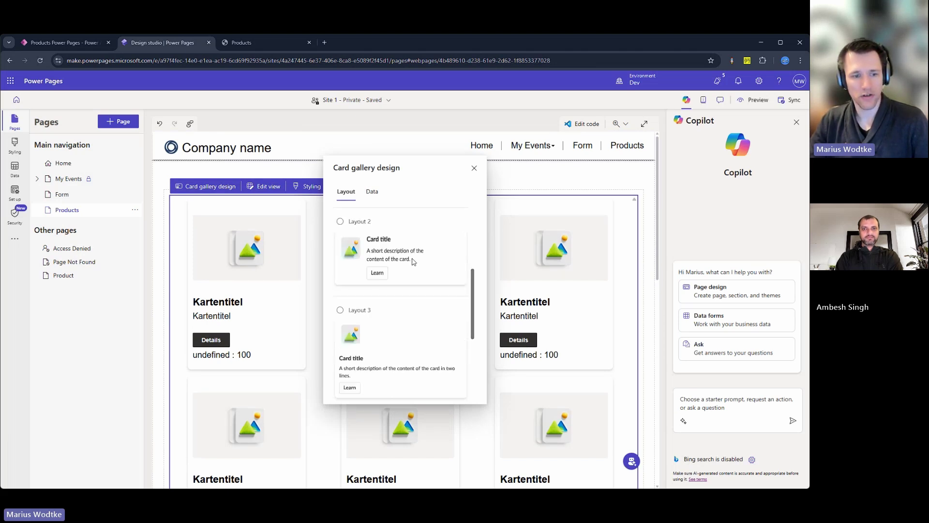
scroll(381, 276, down, 2)
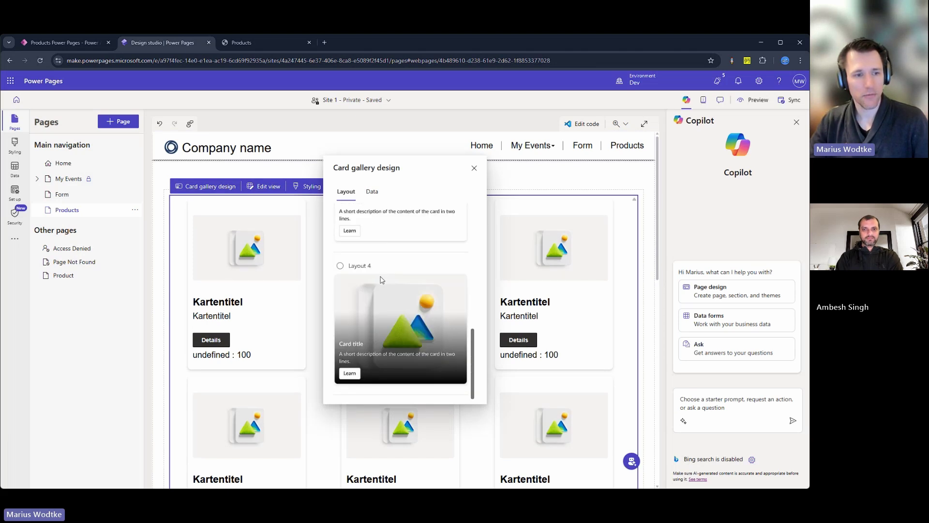
scroll(381, 271, up, 9)
click(373, 191)
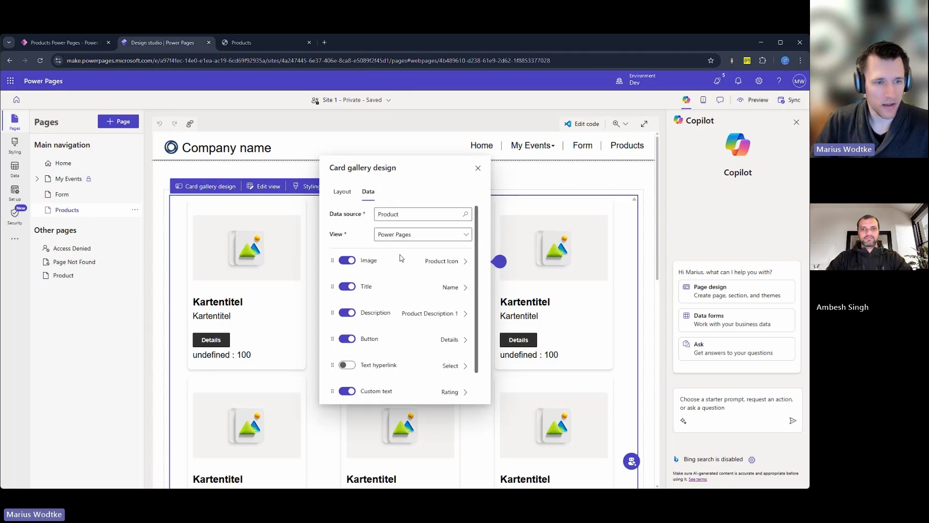
Step: Keep Product Icon as the card image column and Name as the card title column
click(453, 264)
click(466, 279)
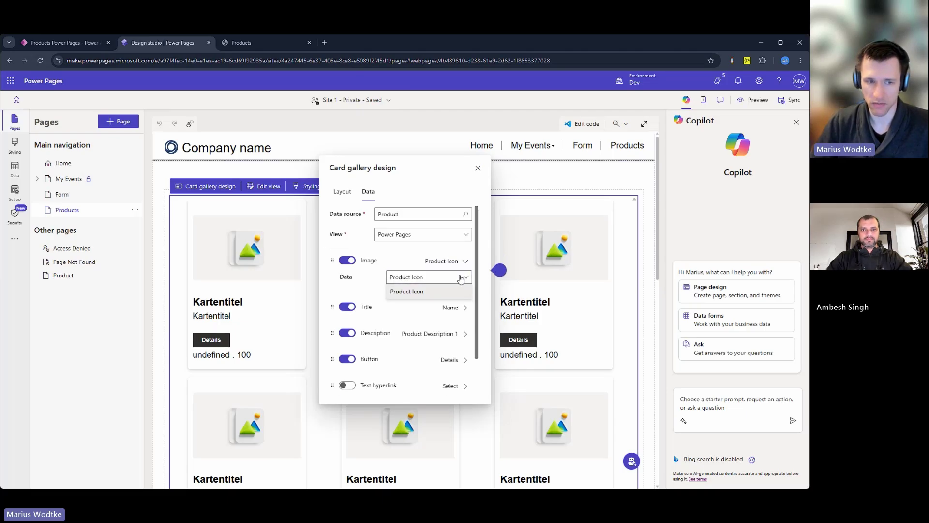
click(462, 279)
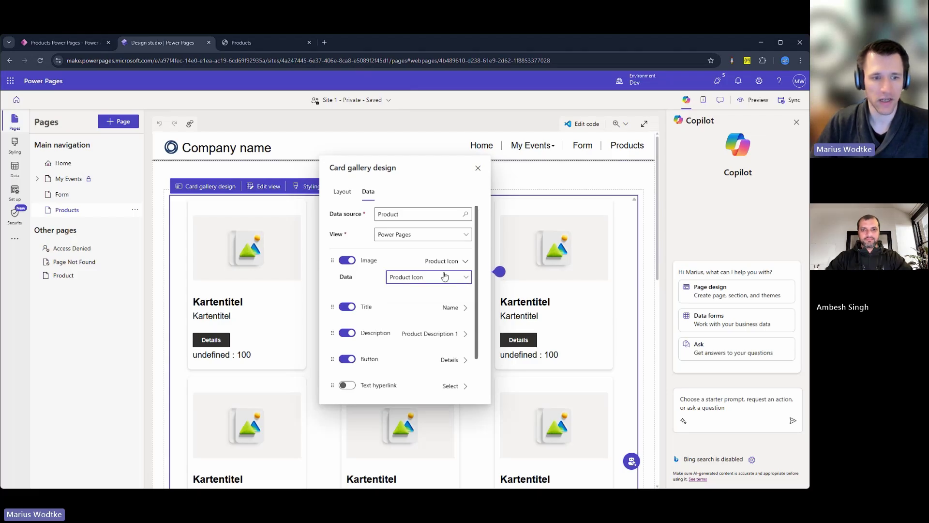
scroll(440, 287, down, 1)
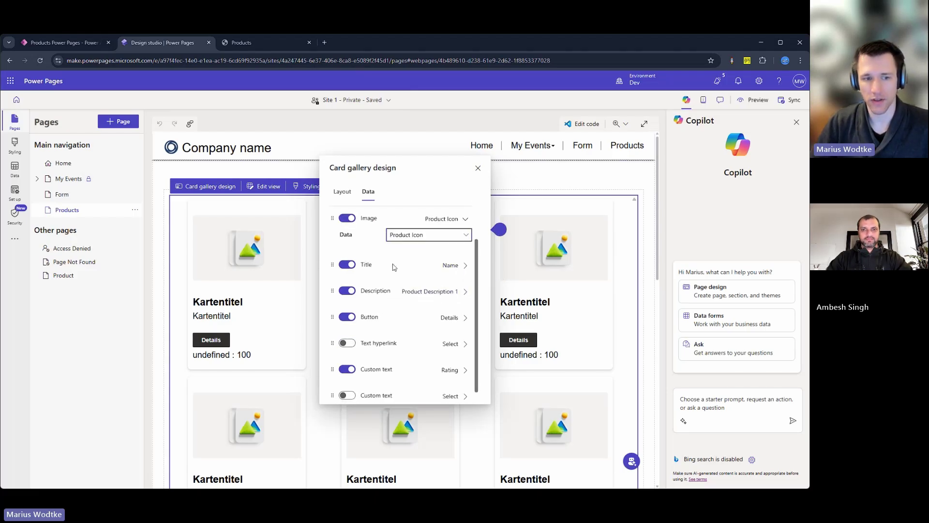
click(460, 266)
click(465, 284)
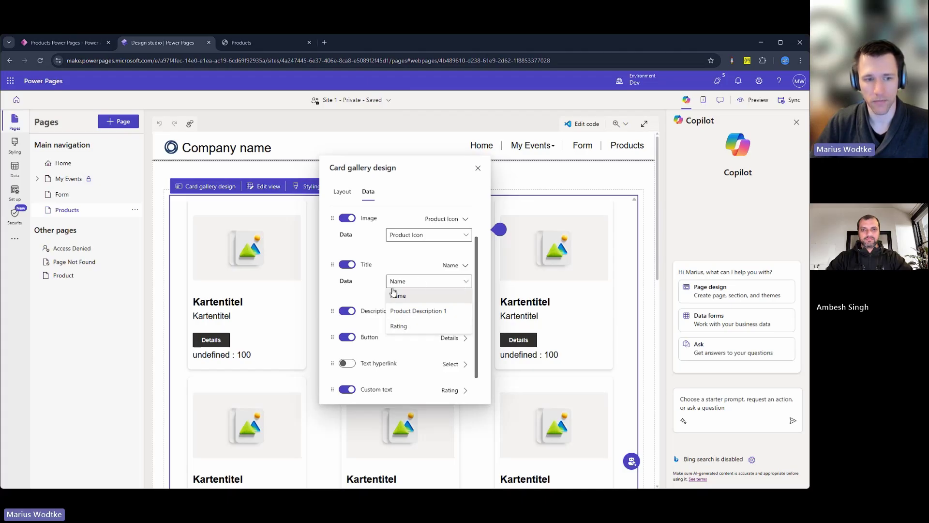
click(467, 283)
click(448, 266)
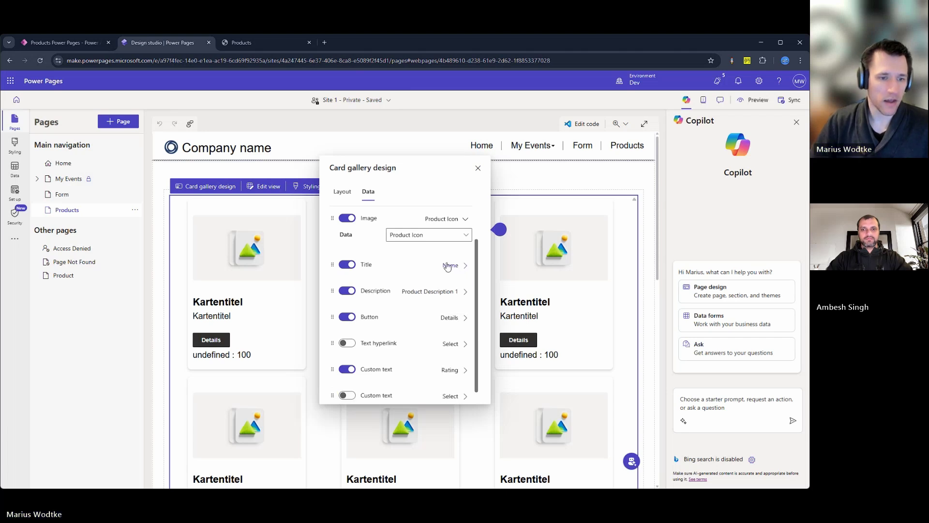
scroll(449, 268, down, 1)
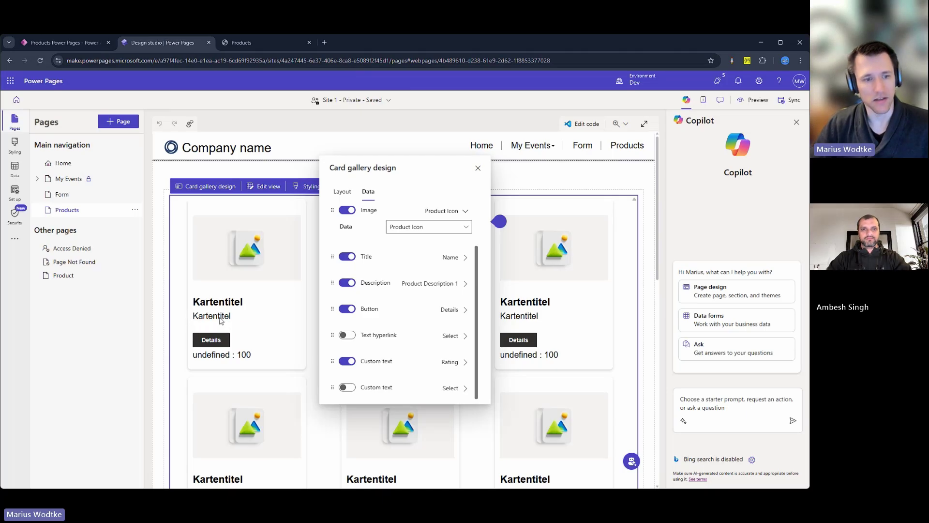
Step: Keep the Details button labelled by Content Snippet and linking to the Product page
click(458, 310)
scroll(472, 297, down, 2)
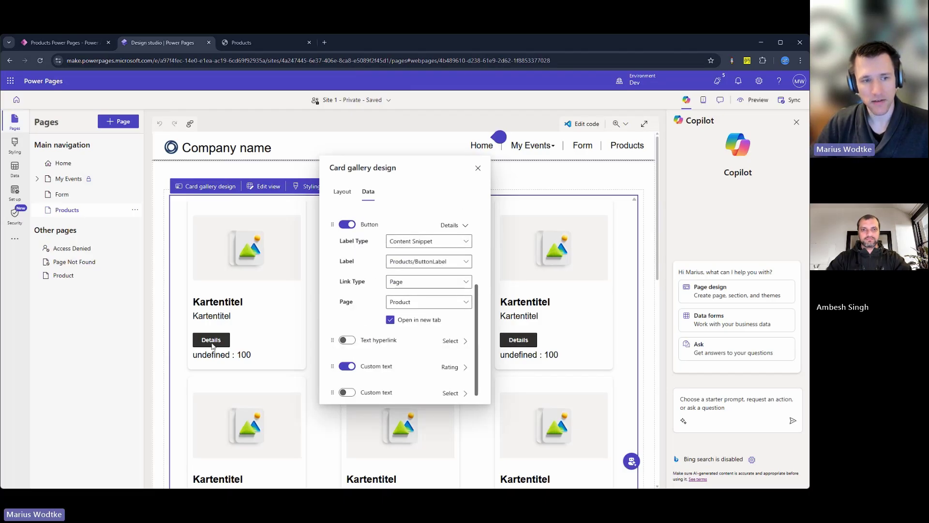
click(410, 247)
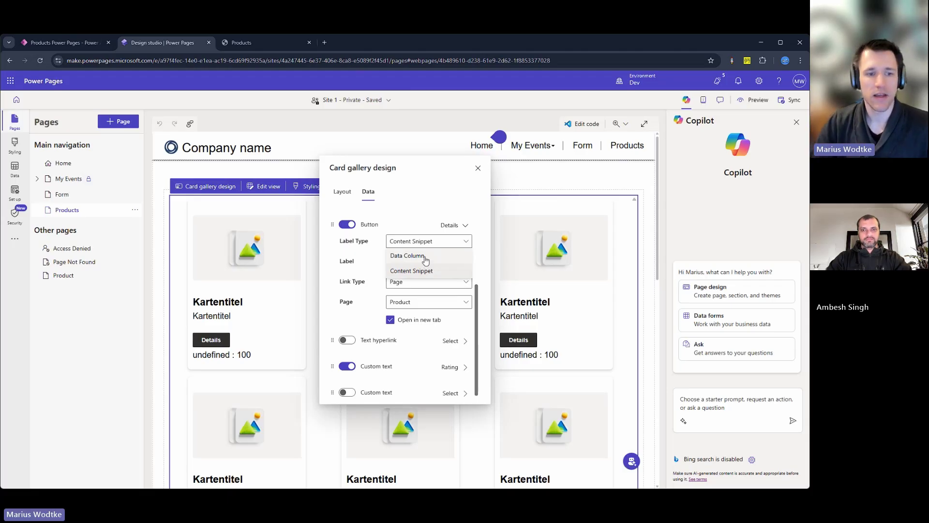
click(423, 270)
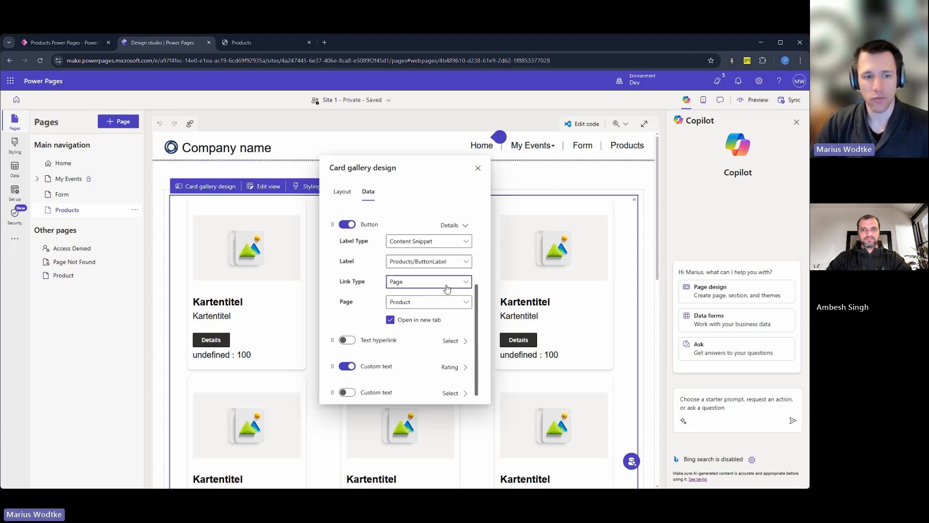
click(446, 282)
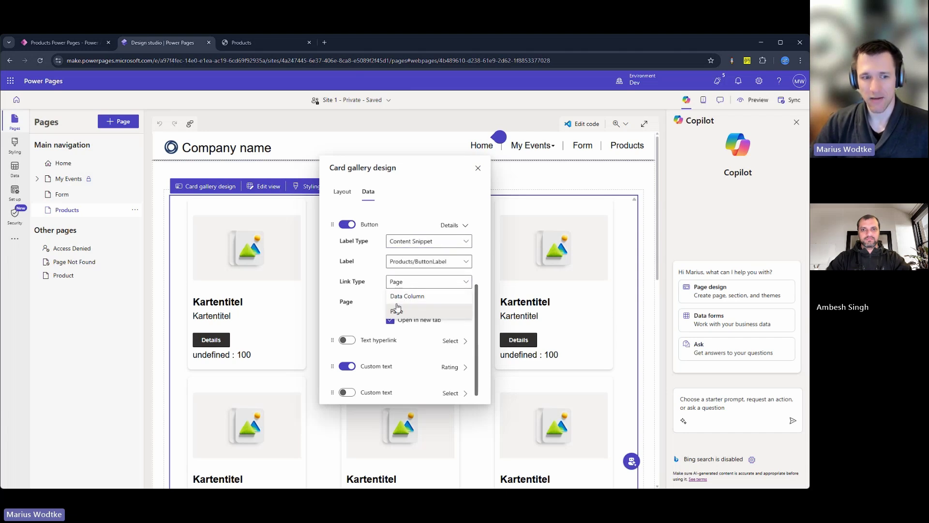
click(361, 304)
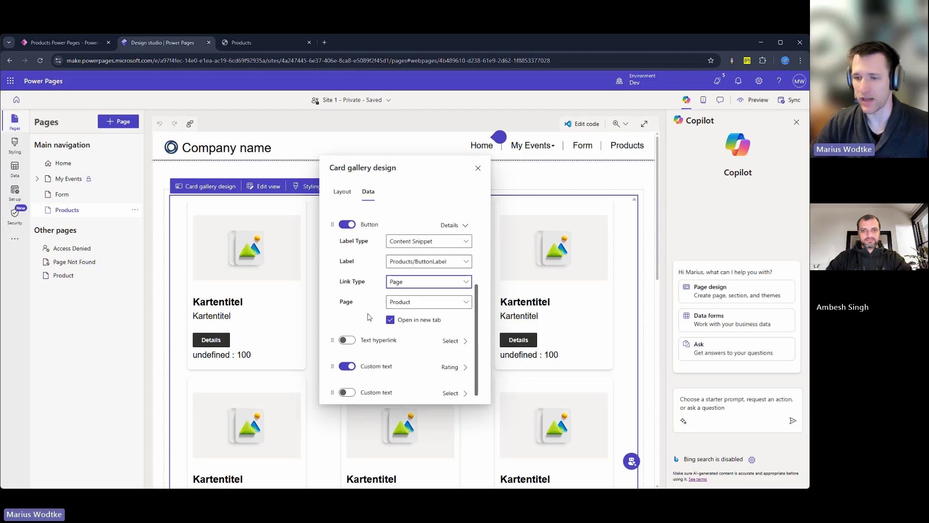
scroll(445, 319, down, 1)
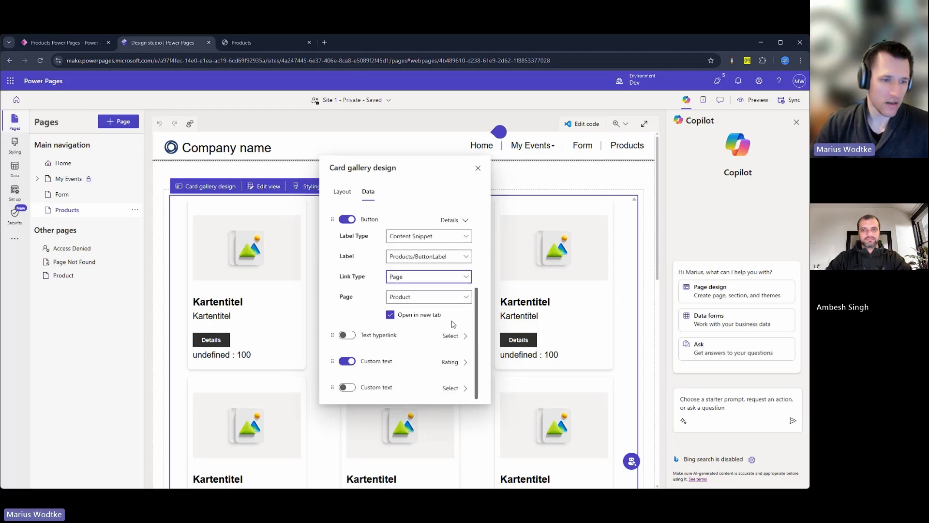
scroll(435, 291, up, 2)
click(464, 308)
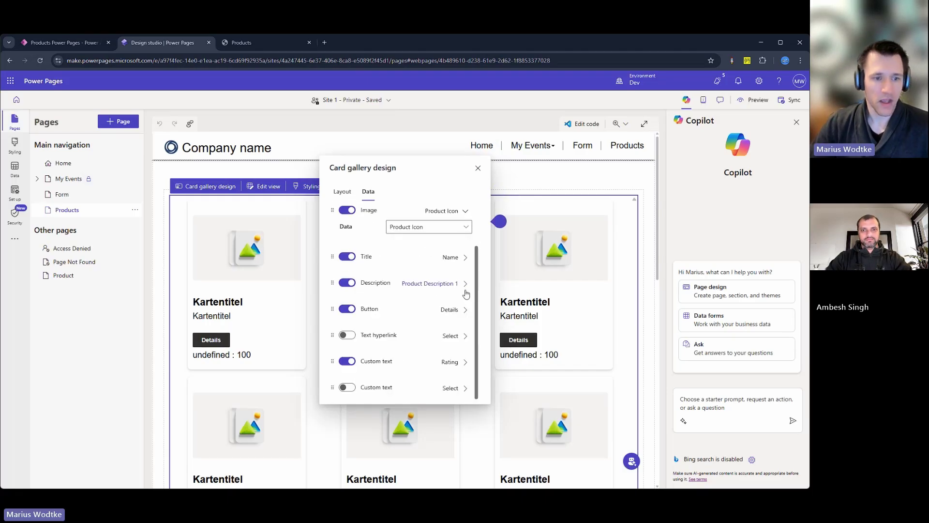
Step: Leave Text hyperlink disabled and review the Rating custom text settings
click(465, 335)
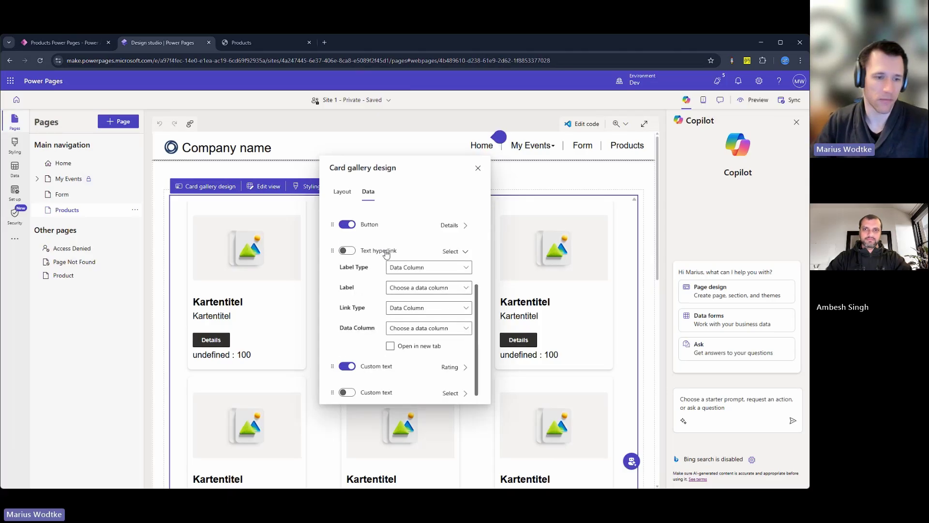
click(464, 252)
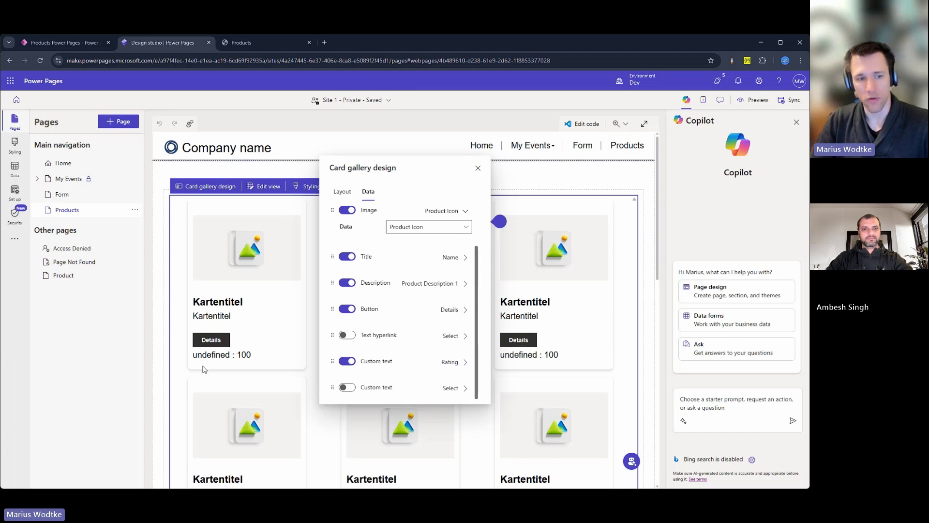
click(464, 364)
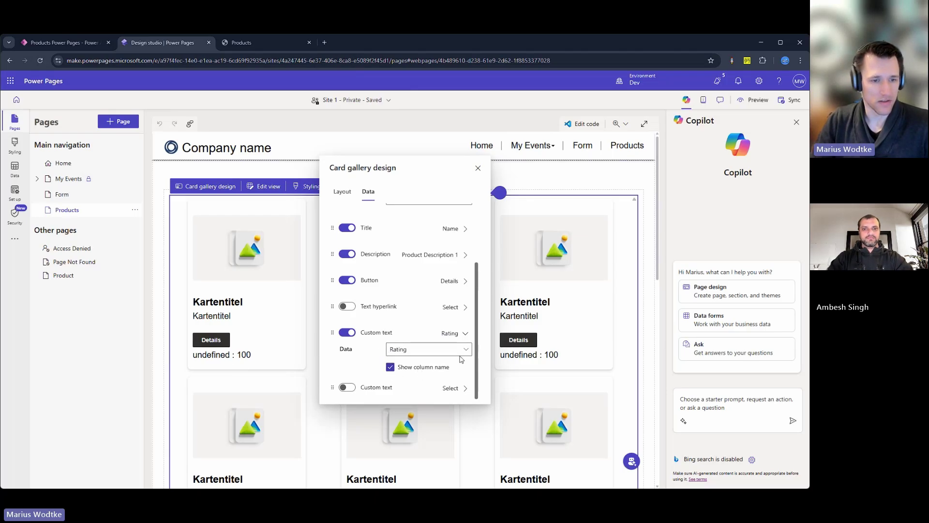
click(465, 334)
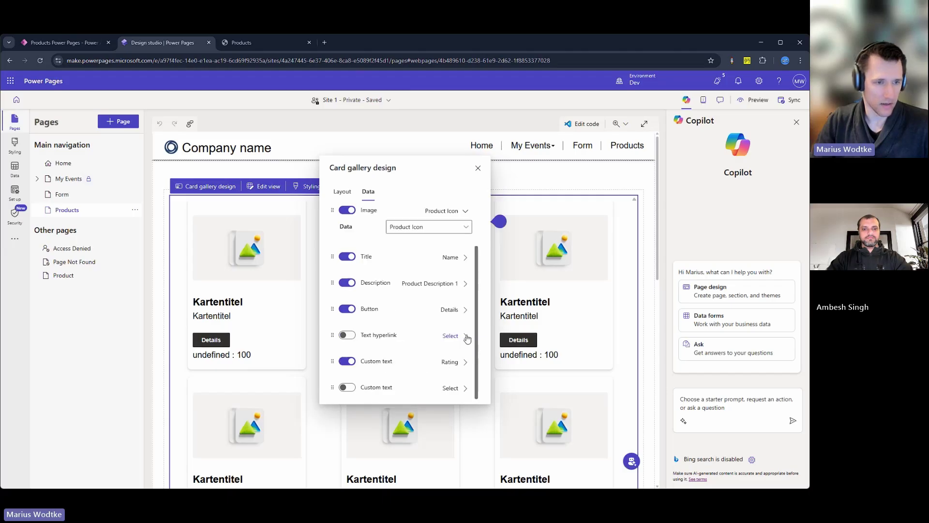
Step: Review the card gallery styles and confirm the gallery height is 100%
click(478, 168)
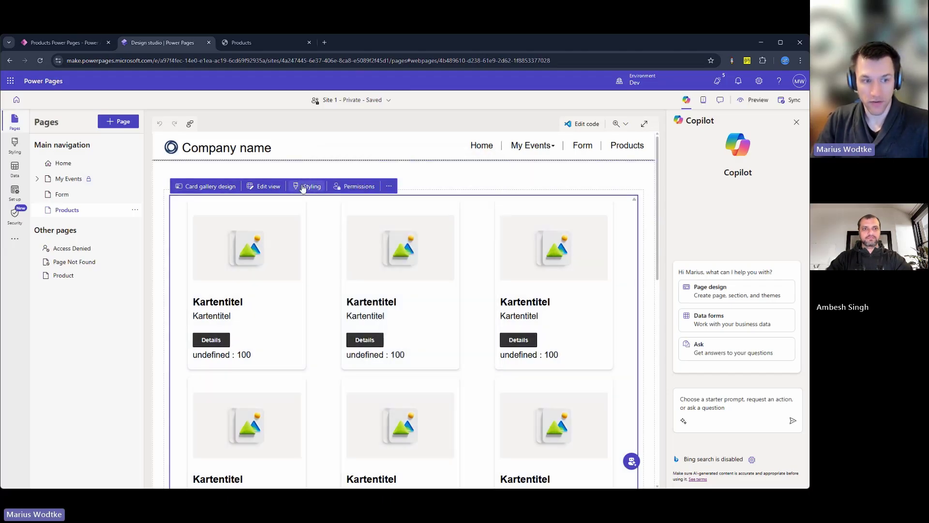
click(303, 188)
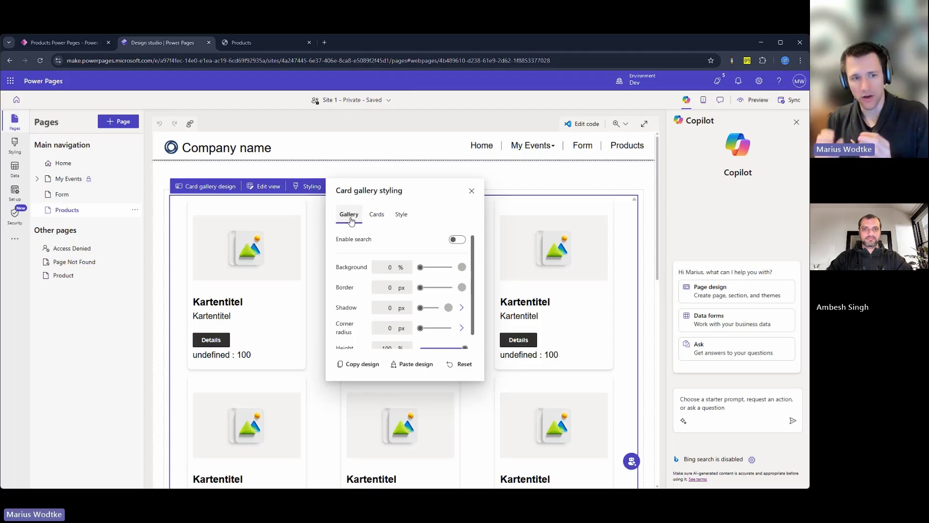
click(401, 214)
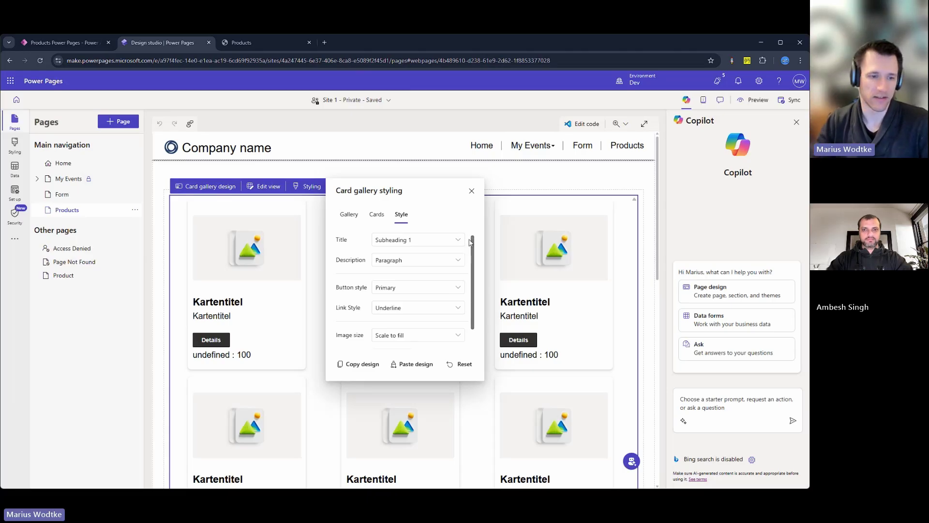
scroll(460, 271, down, 2)
click(349, 214)
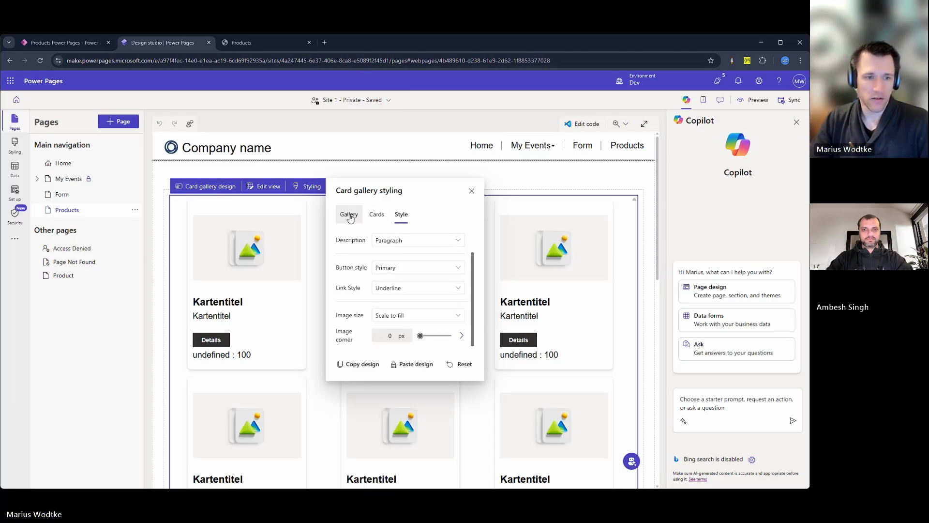
scroll(420, 248, down, 1)
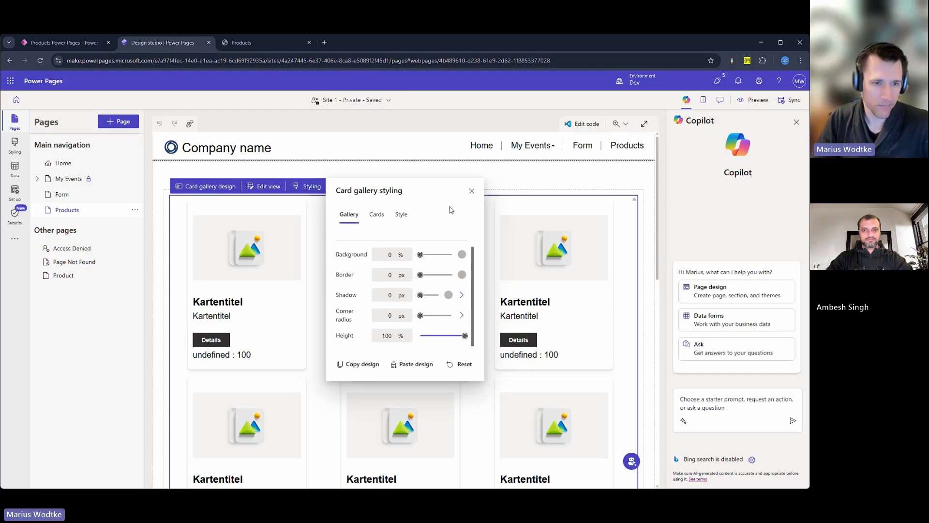
click(472, 191)
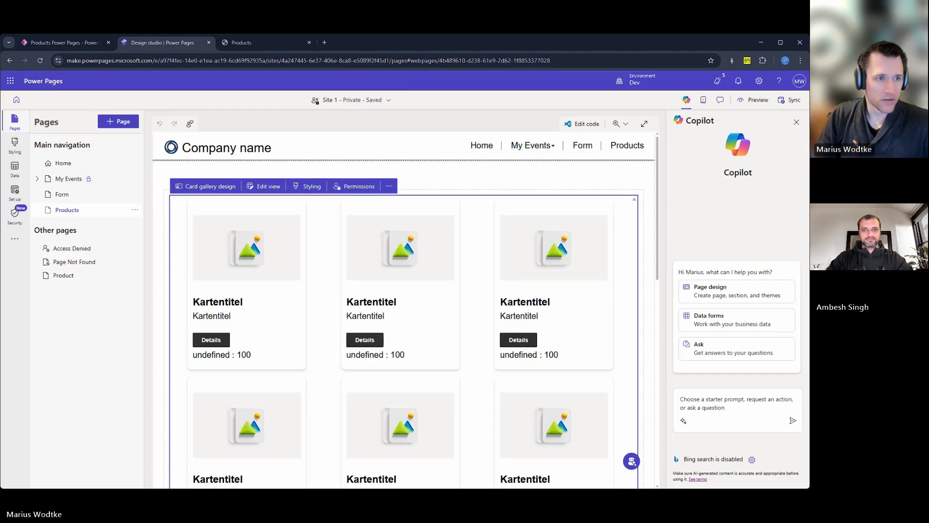
Step: On the live Products page, inspect the Notebook's accessories text and 'Rating : 3', then scroll the gallery
click(257, 43)
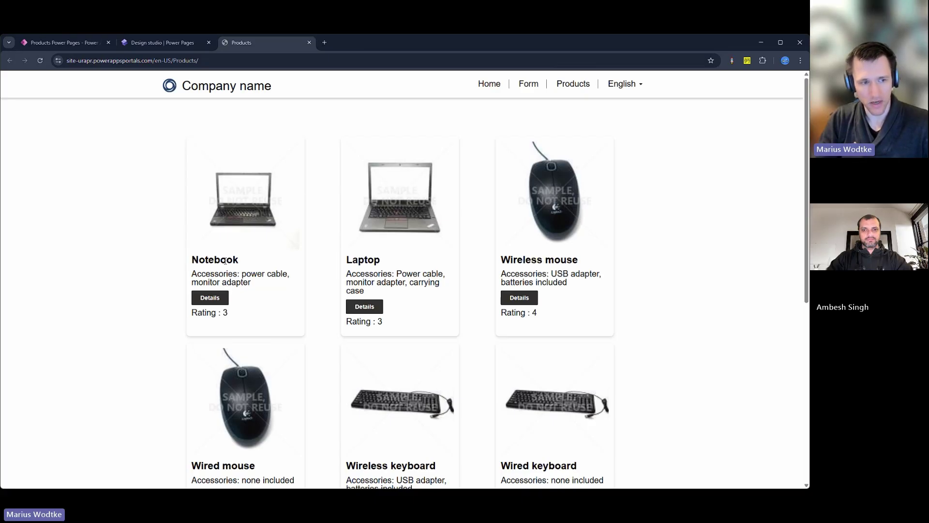
drag(224, 261, 252, 283)
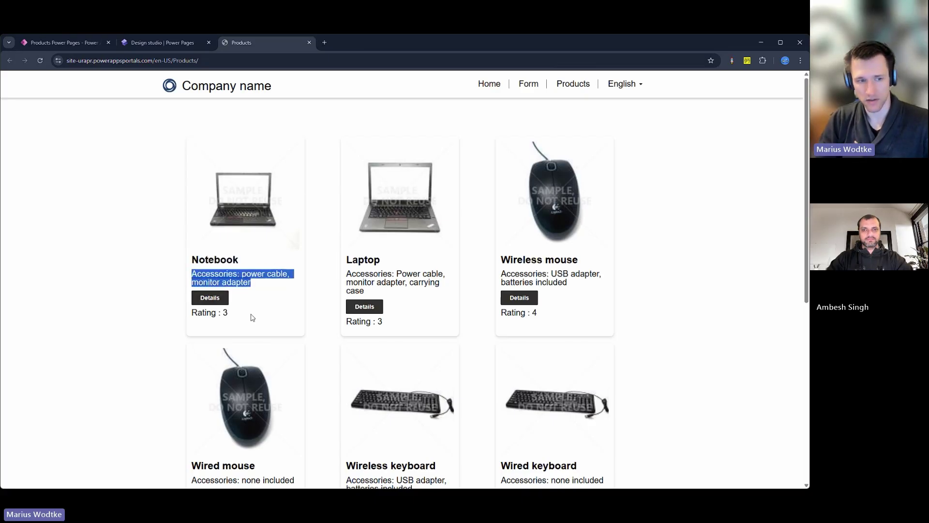
drag(234, 318, 179, 320)
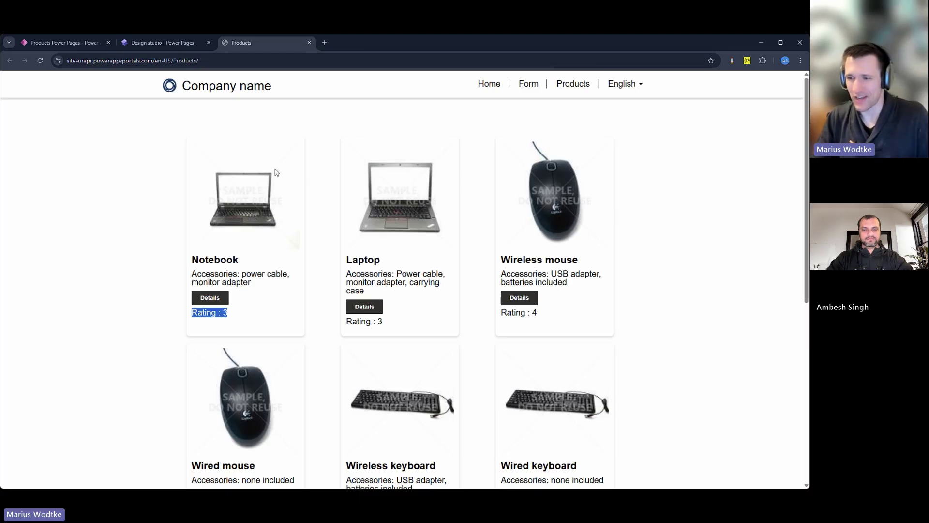
scroll(352, 209, down, 3)
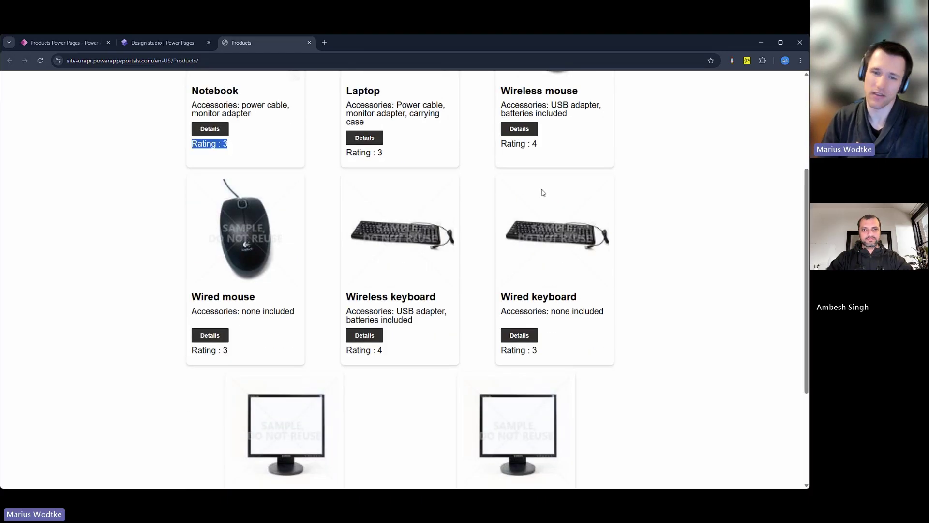
scroll(552, 188, down, 3)
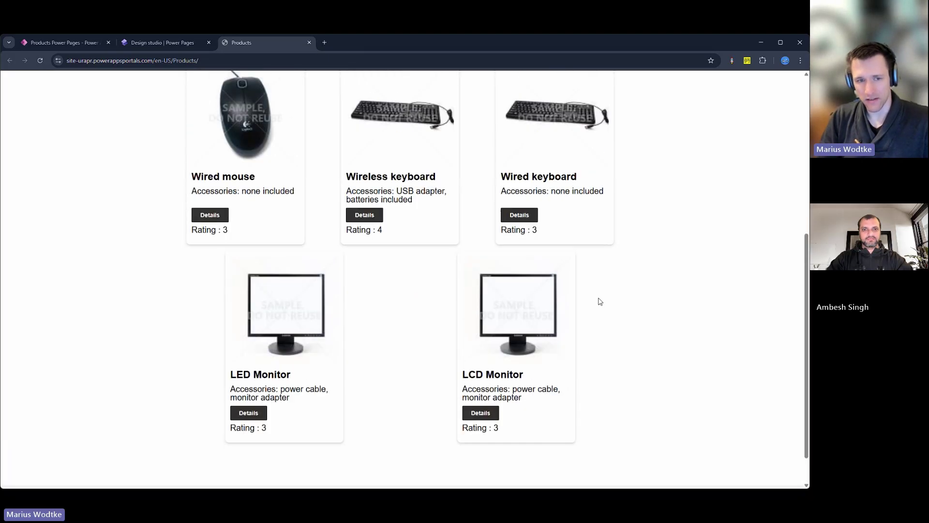
scroll(598, 300, up, 6)
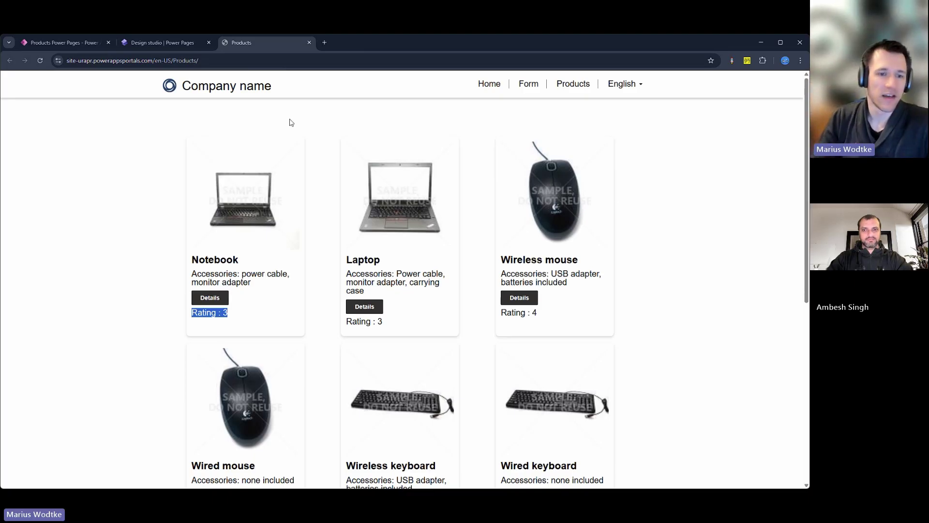
Step: Open the Notebook's product page via Details and highlight the record id in its URL
click(209, 299)
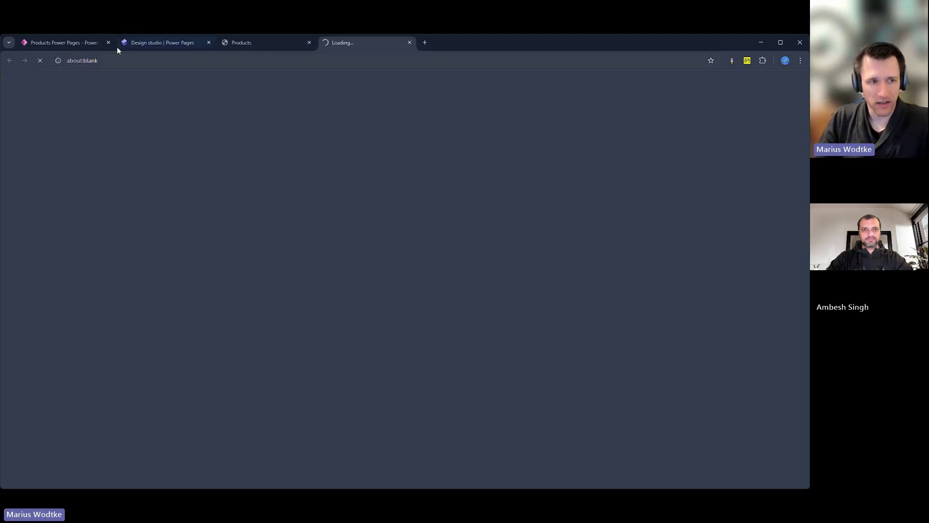
mouse_move(225, 48)
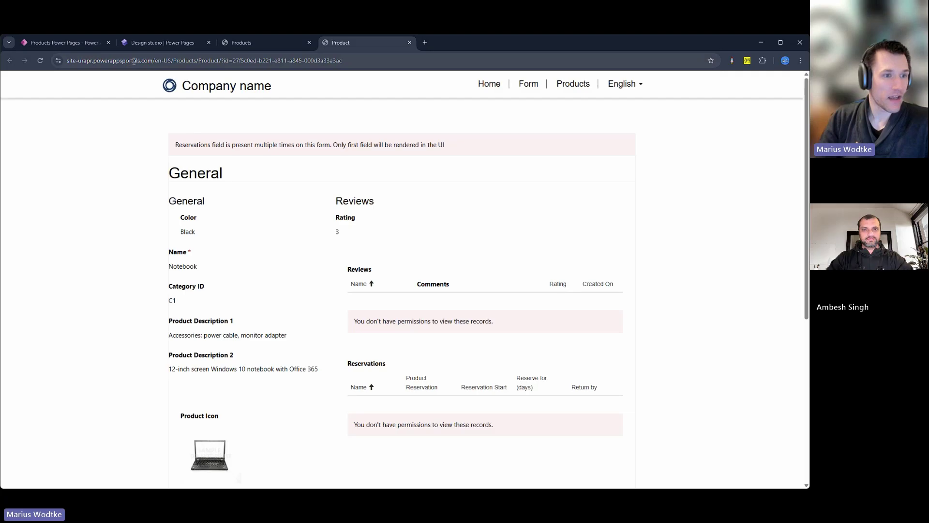
click(219, 59)
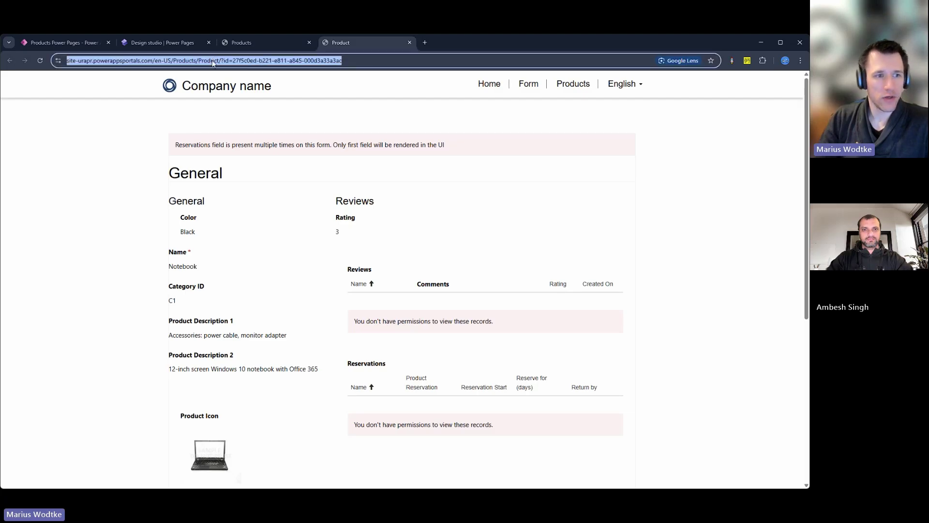
click(215, 61)
double_click(227, 61)
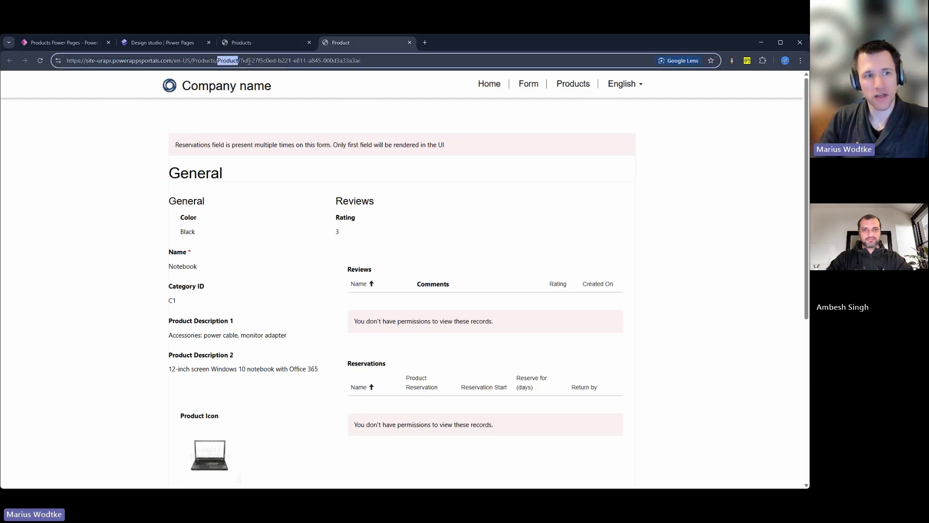
drag(241, 60, 362, 61)
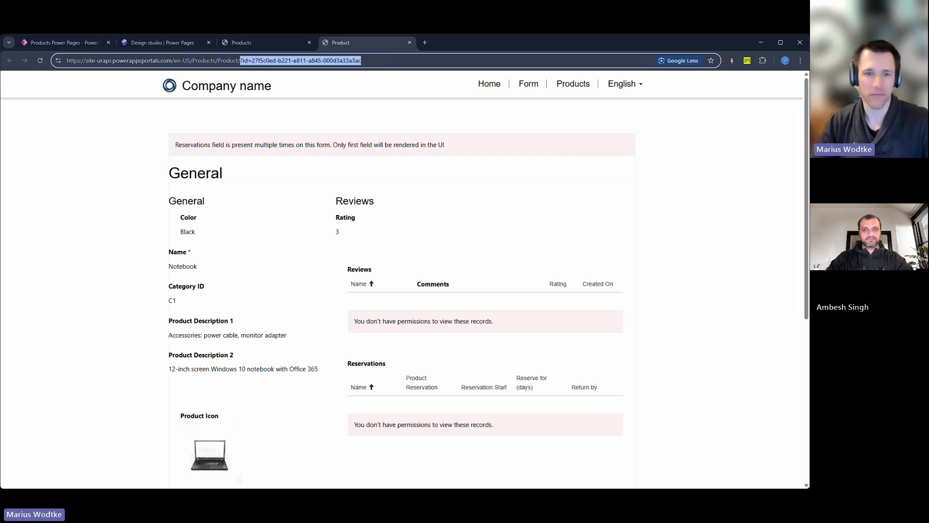
Step: Scroll the product form and highlight the Reviews missing-permissions message
scroll(351, 121, down, 1)
scroll(346, 129, down, 1)
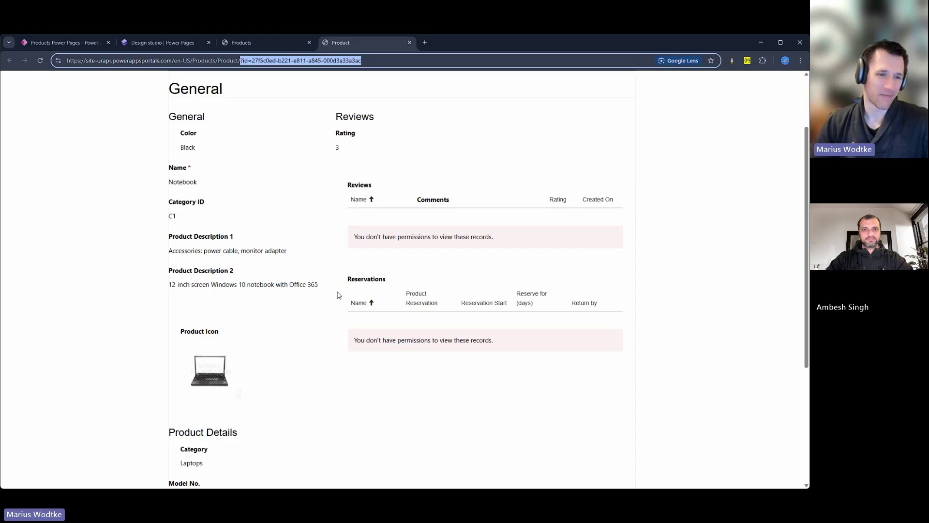
drag(357, 237, 460, 238)
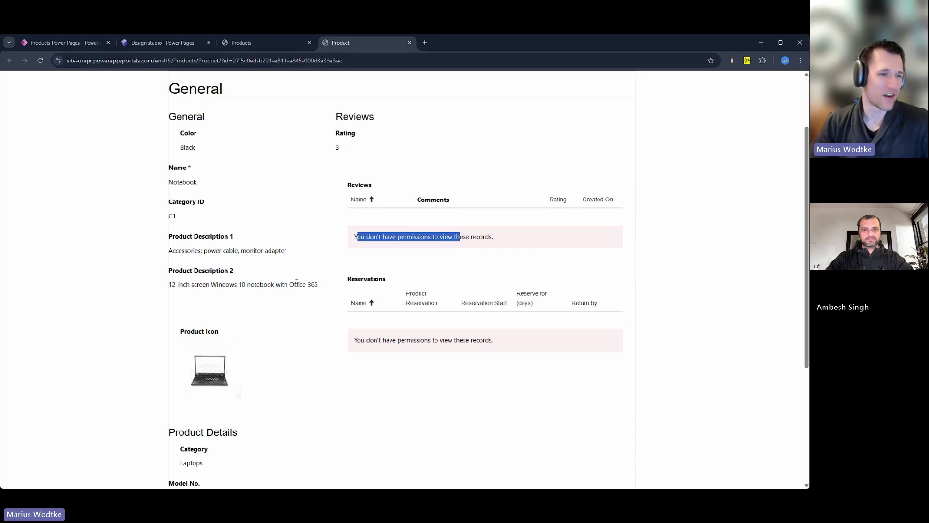
key(ctrl+2)
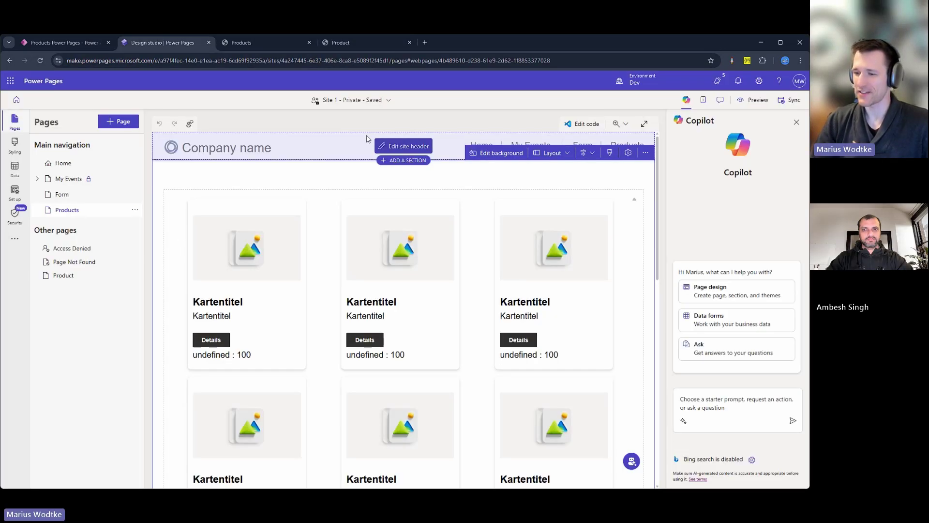